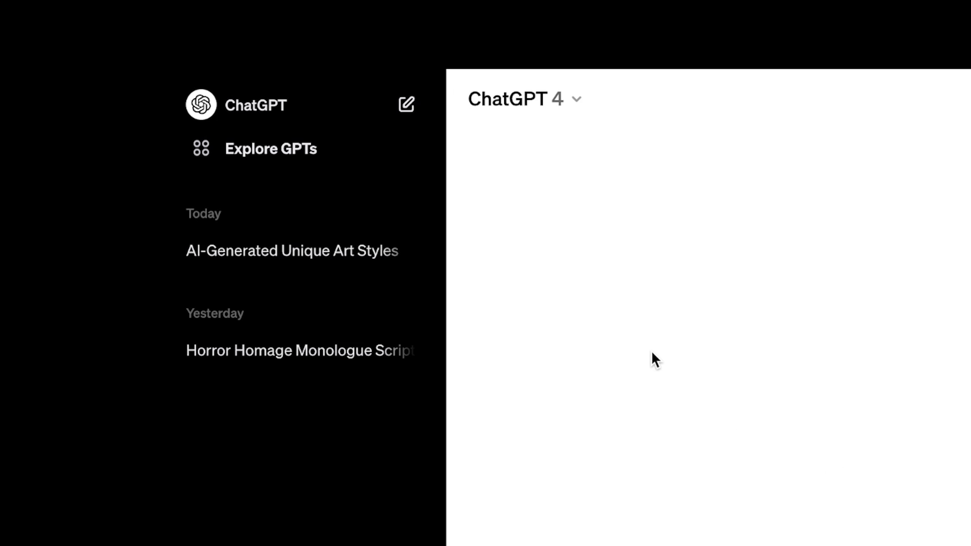
Step: Search the GPT store for 'character' and open Consistent Character GPT
left_click(271, 161)
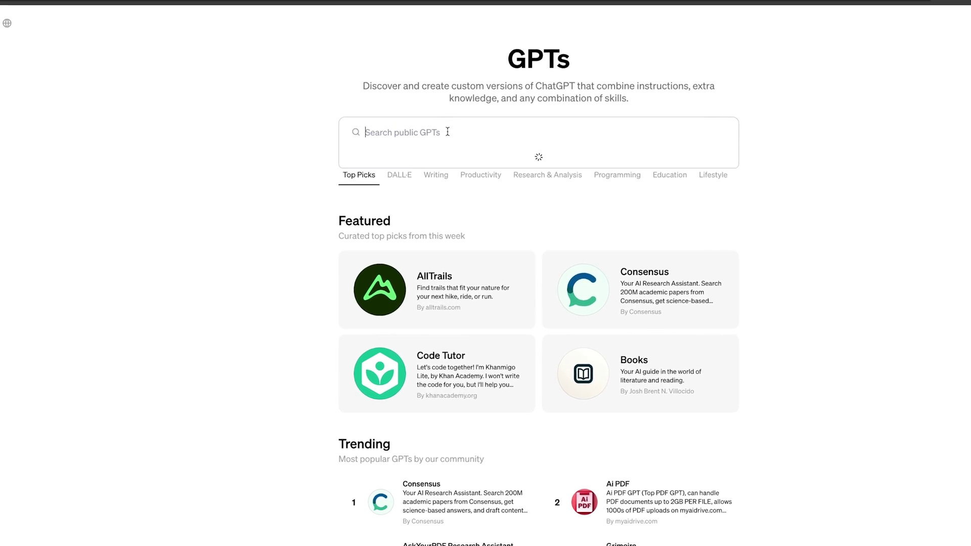
left_click(442, 137)
type("character")
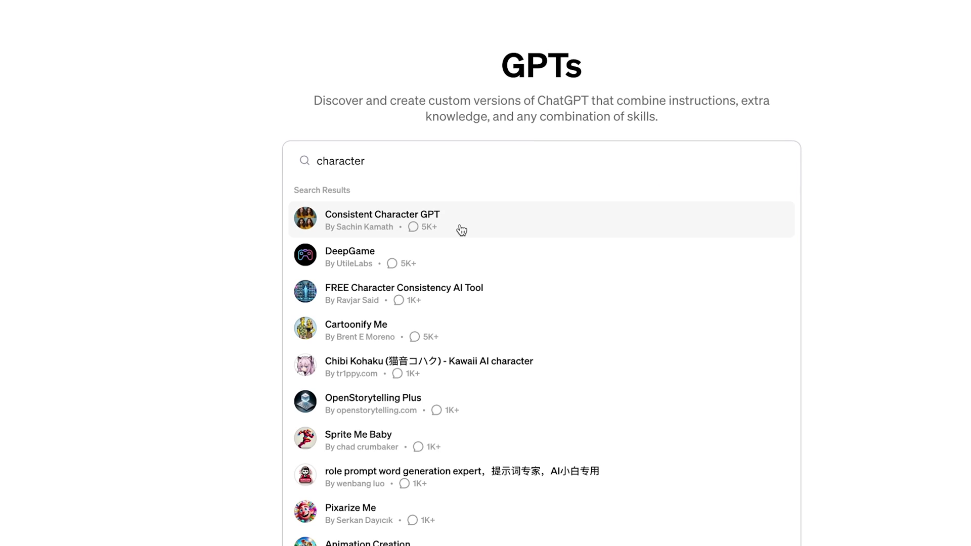
left_click(461, 230)
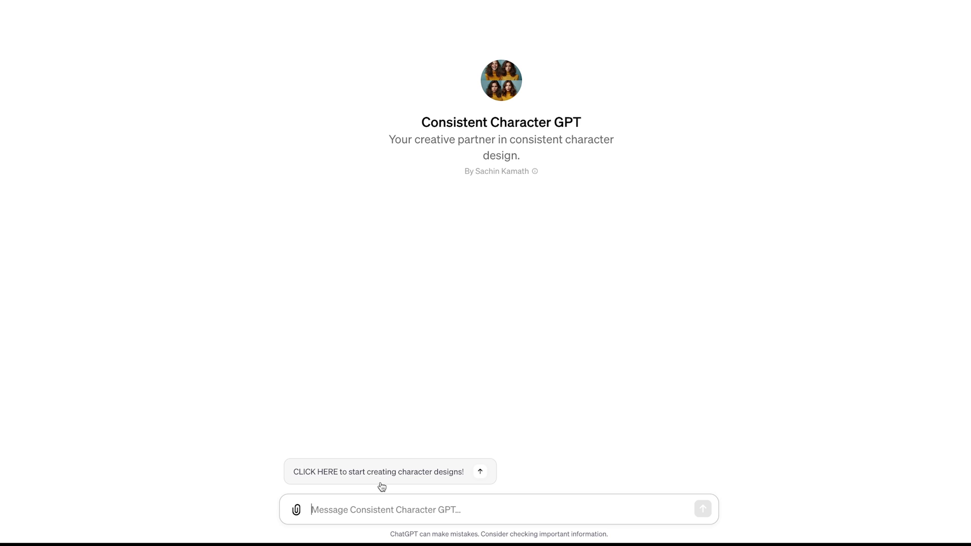
Step: Start the character design, answer 'male' and 'Bob', and paste Bob's appearance description
left_click(383, 482)
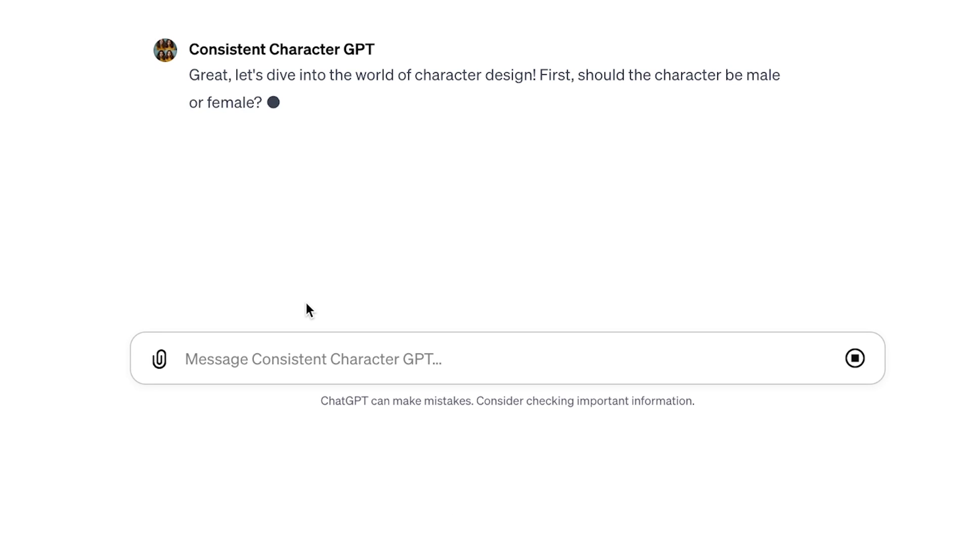
scroll(310, 295, "down", 2)
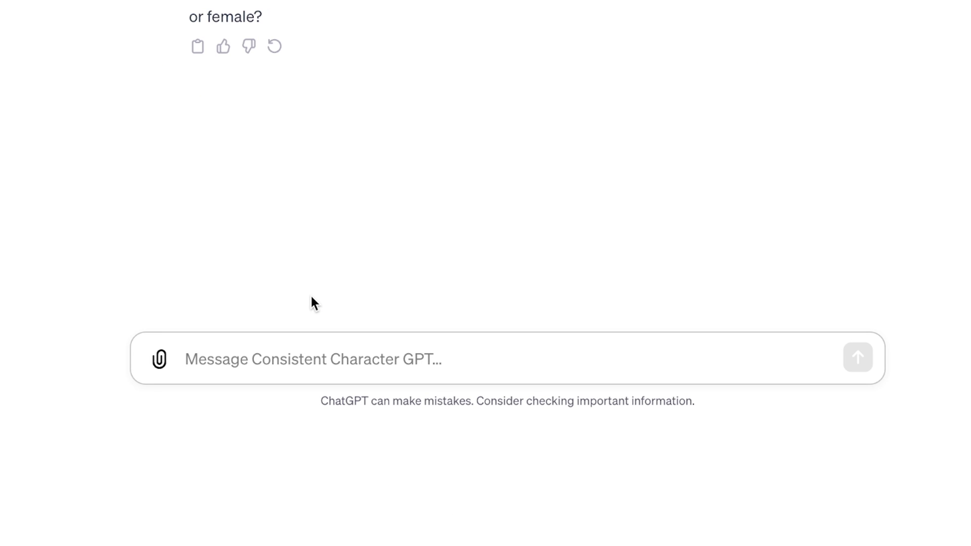
type("male")
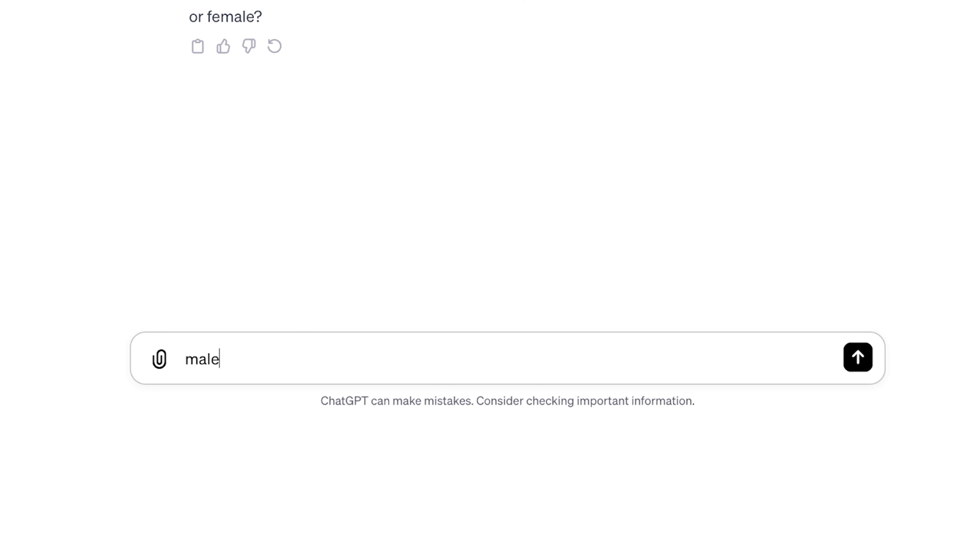
key("Return")
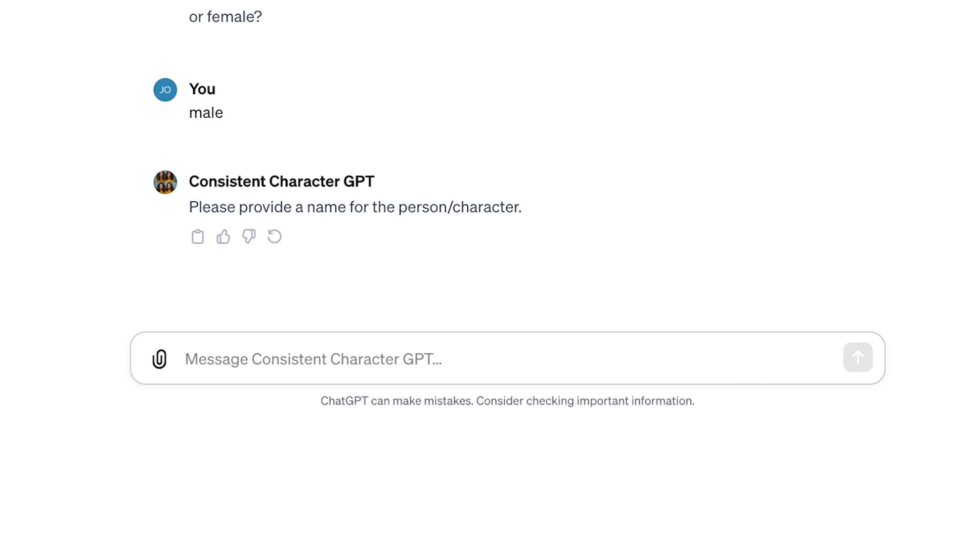
type("Bob")
key("Return")
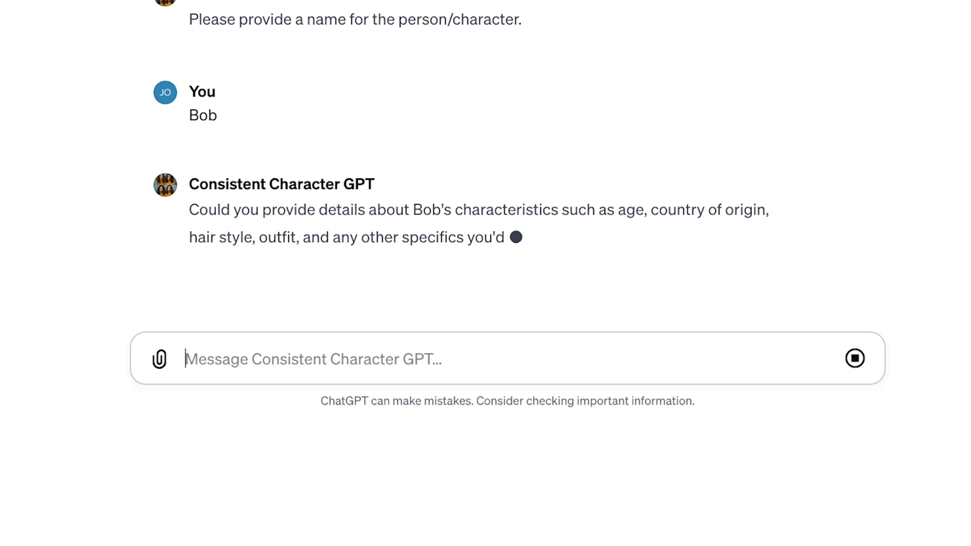
type("12 year old, white american, messy dark brown hair, yellow hooded jumper with black skull graphic, wearing skinny black jeans, oversized black framed glasses, blue eyes, oversized black converse trainers.")
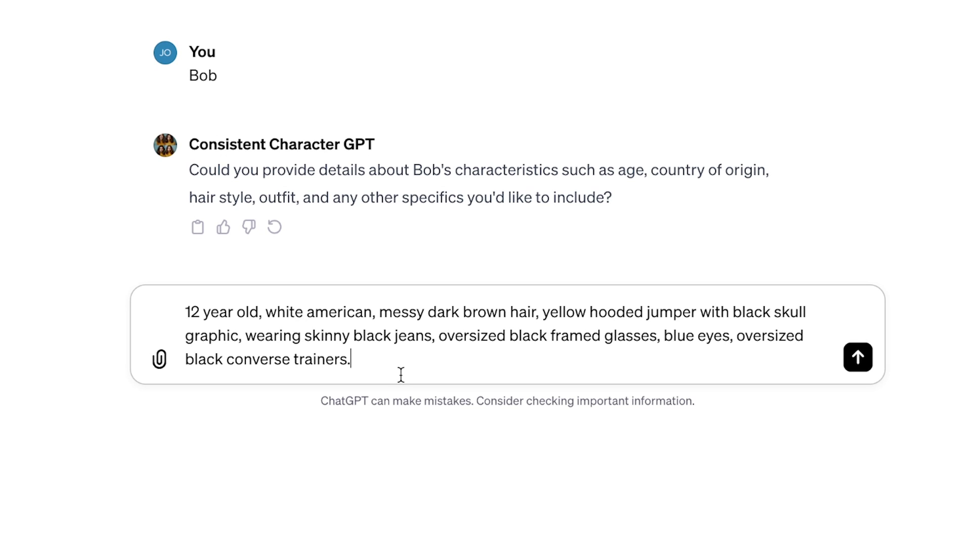
Step: Send Bob's appearance description and choose the 'Pixar Animation' style
left_click(860, 360)
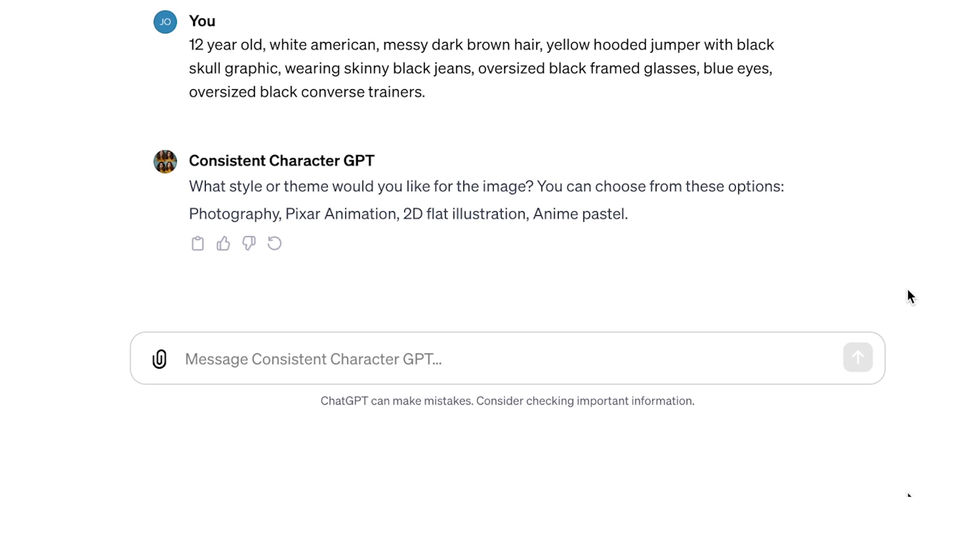
left_click(234, 354)
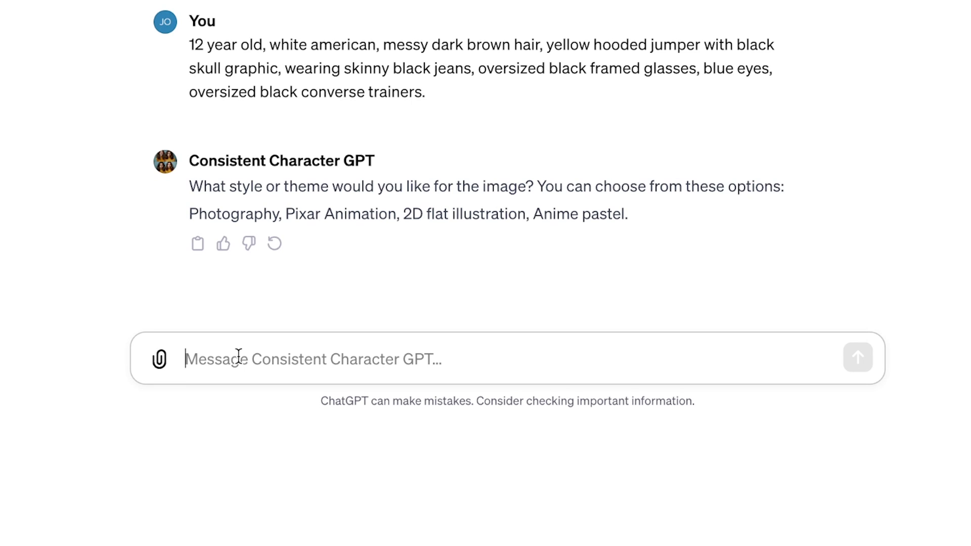
type("Pixar Animation")
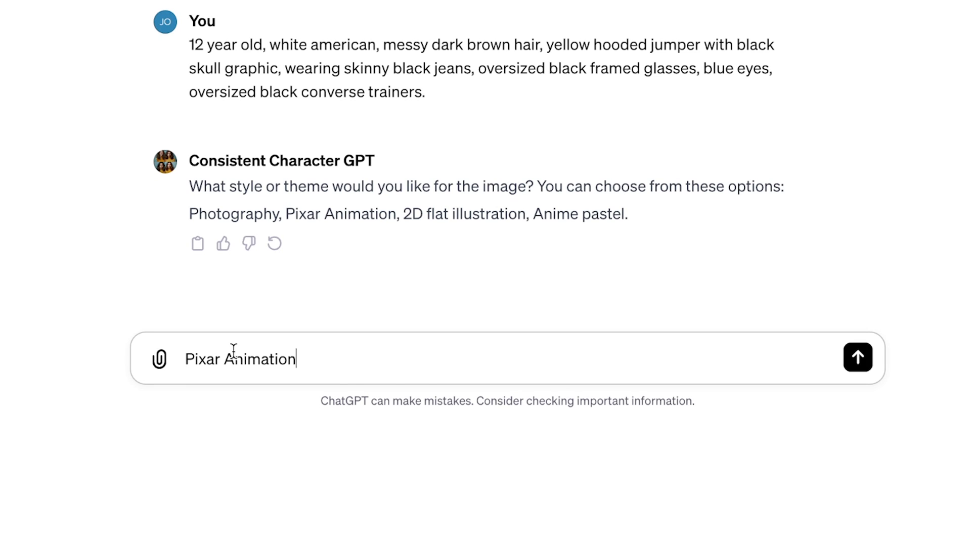
left_click(858, 357)
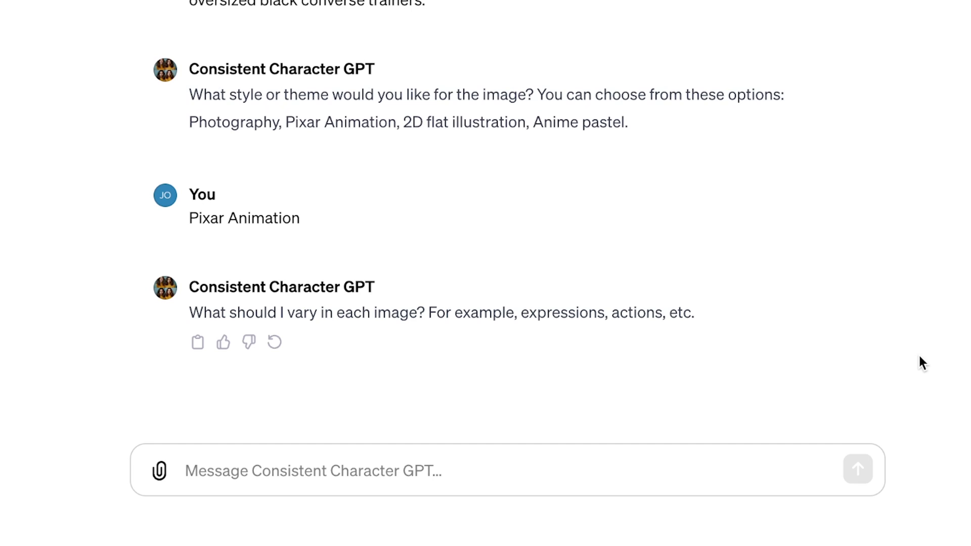
Step: Set expression, action and time of day as variables, then enter 'Happy, walking forward, day time.'
type("exp")
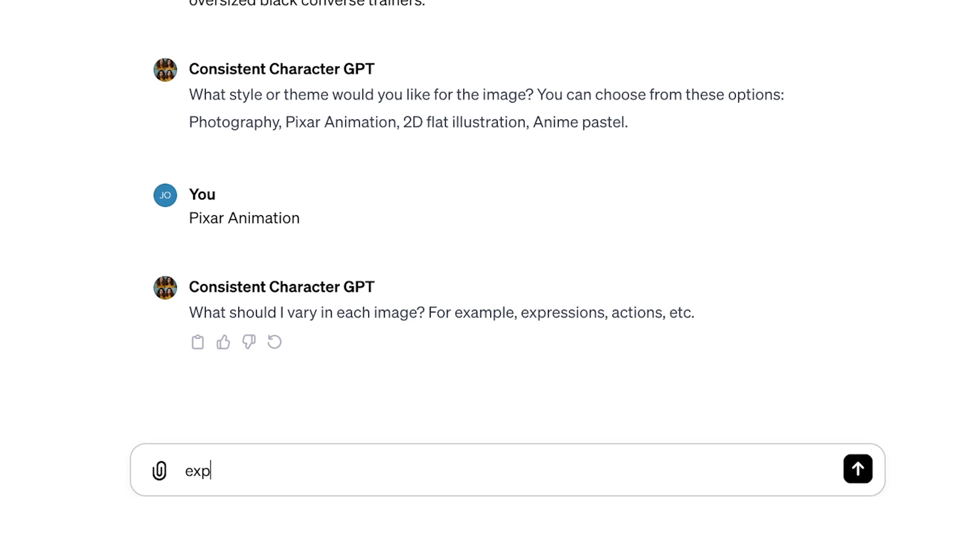
type("ressions")
key("BackSpace")
type(", action and time ")
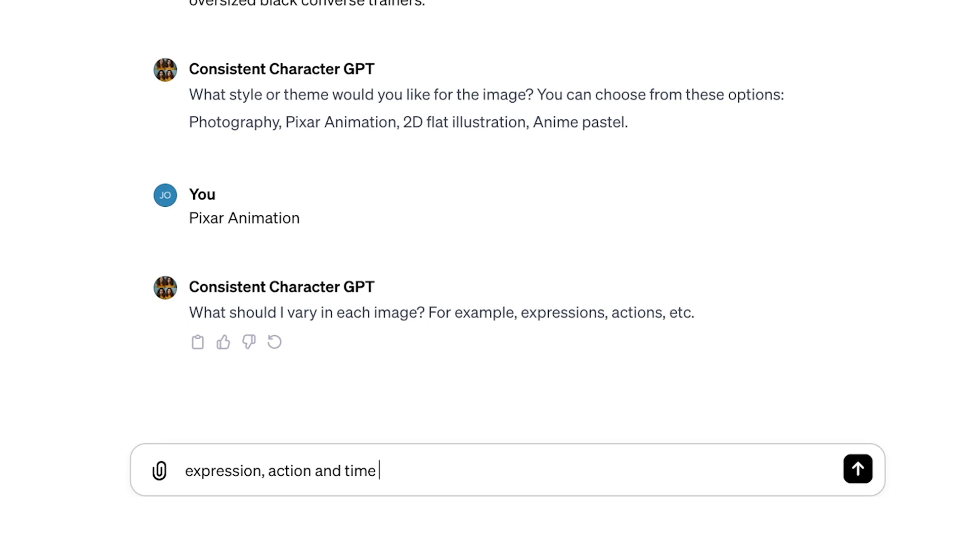
type("of day.")
key("Return")
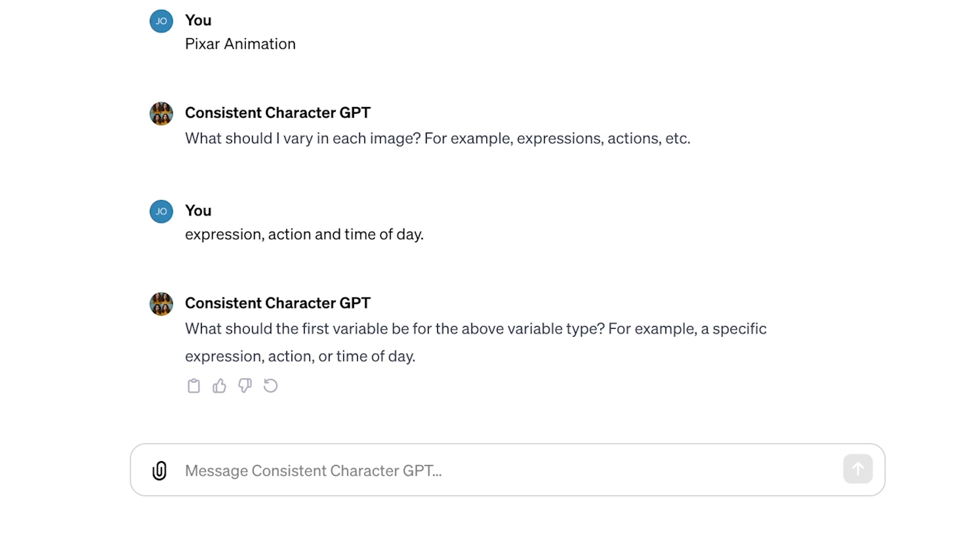
type("Happy, walking")
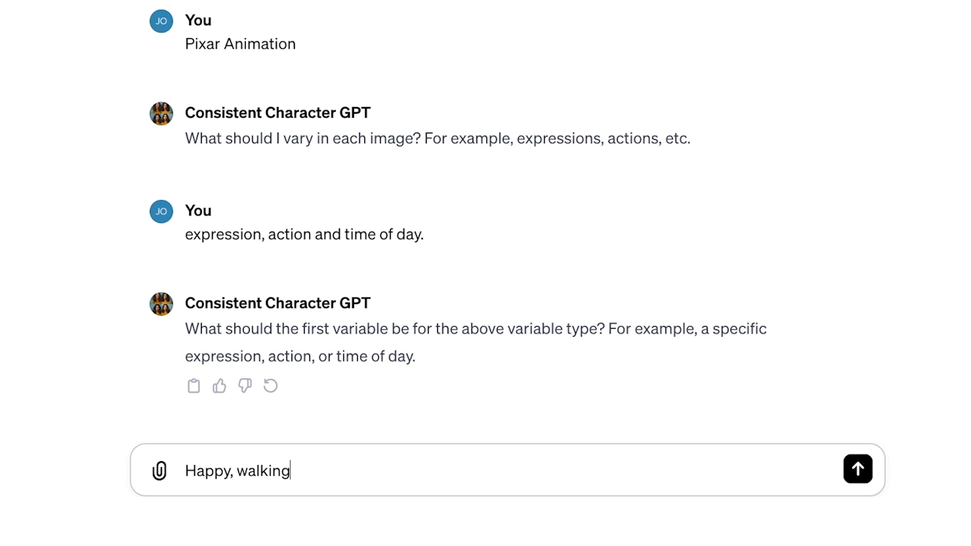
type(" forward, day")
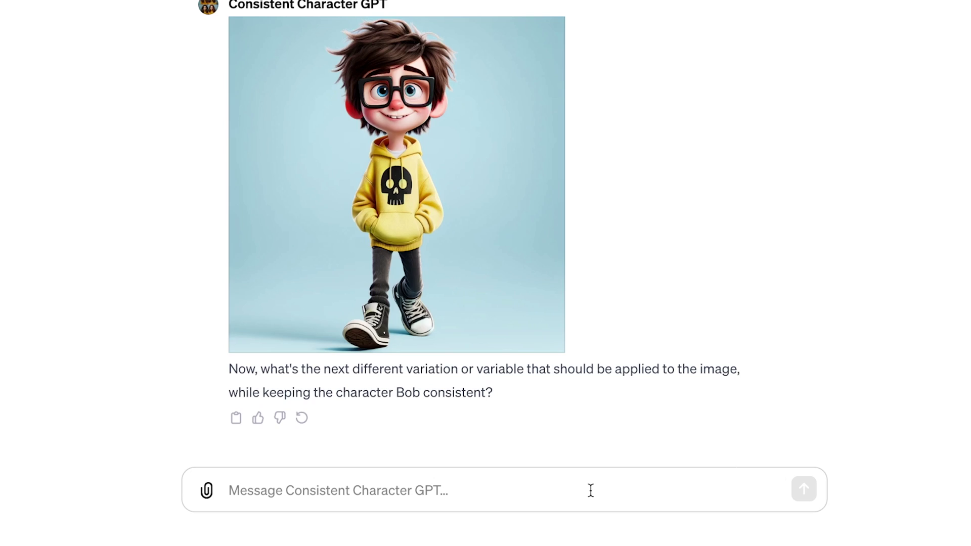
Step: Request the variation 'Sad, sitting at desk facing camera, dusk.' for Bob
left_click(591, 490)
type("Sad, sitting at desk facing camera, dusk")
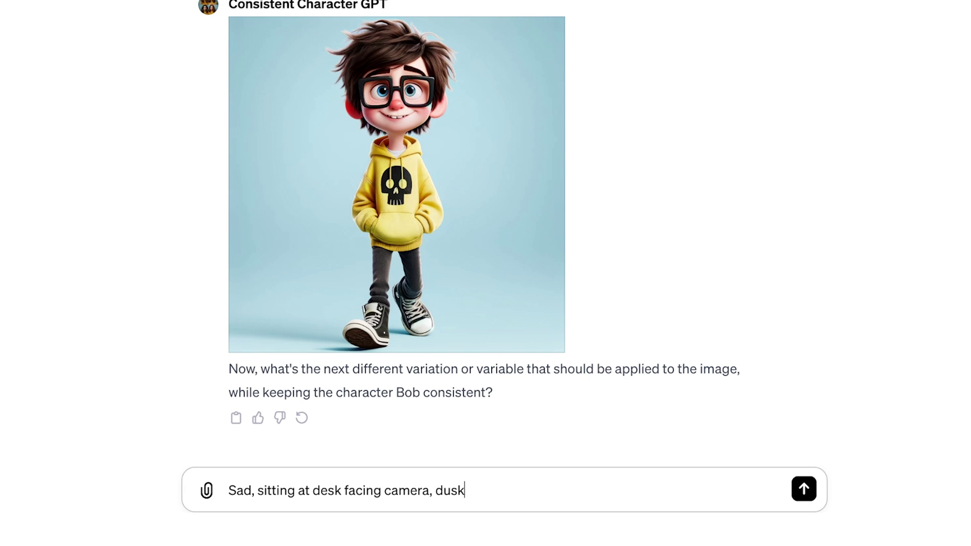
type(".")
left_click(804, 489)
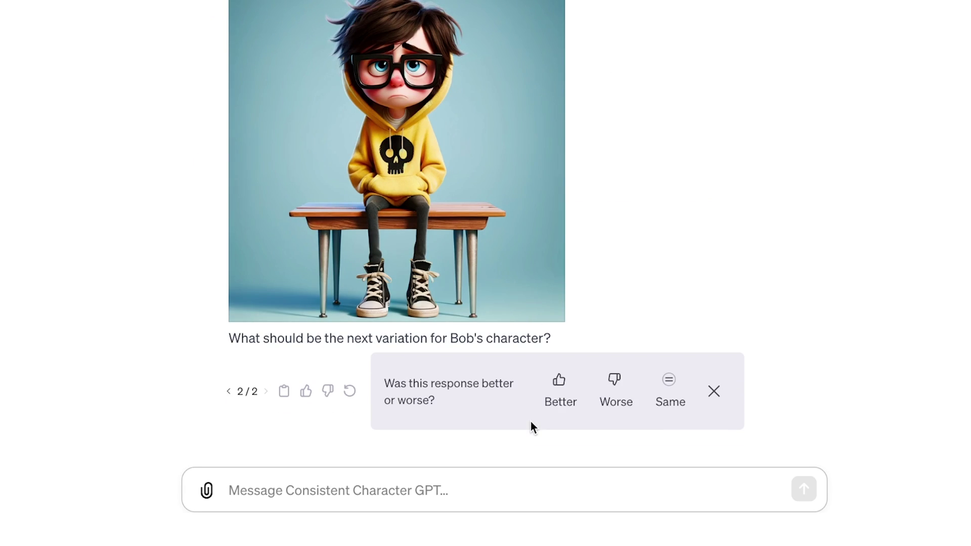
left_click(551, 485)
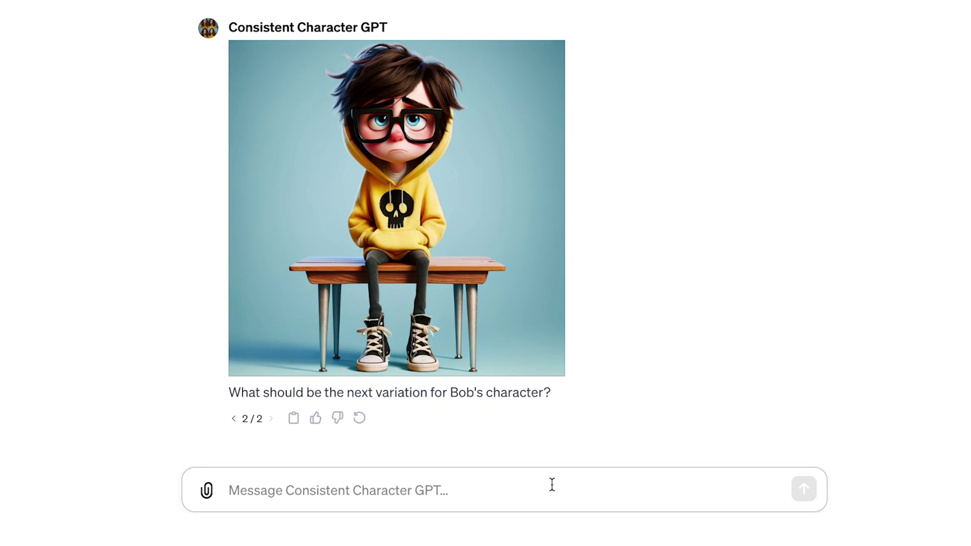
Step: Send the happy walking-away variation request for Bob
type("happy, walking, facing away from camera, plain yellow back to jumper, daytime.")
key("Return")
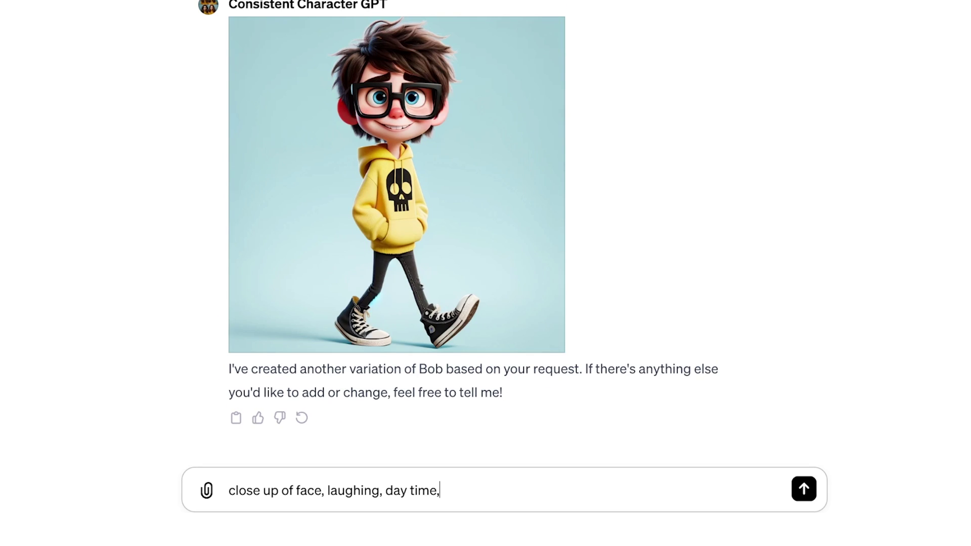
type("e")
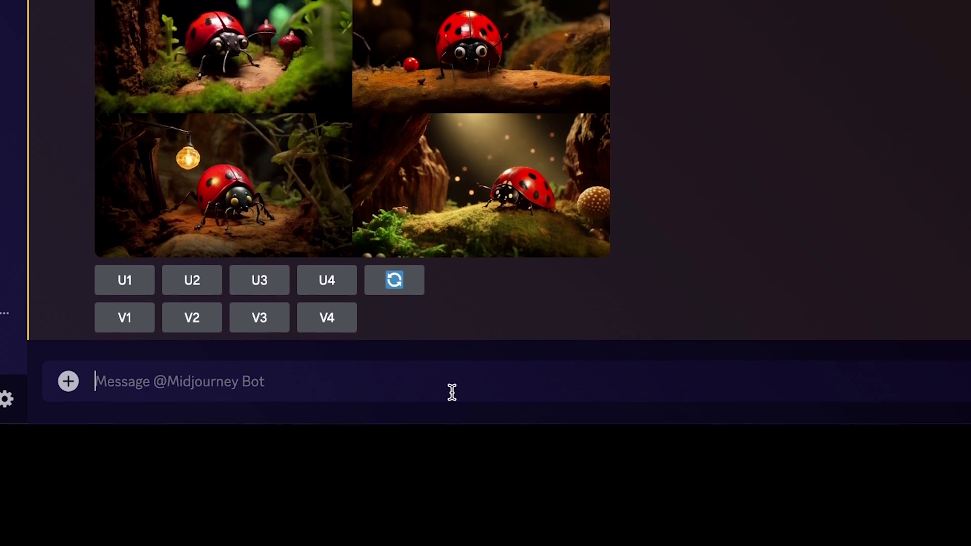
Step: Use /prefer option set to store set2 as 'cinematic, dynamic lighting, bokeh --ar 16:9'
type("/p")
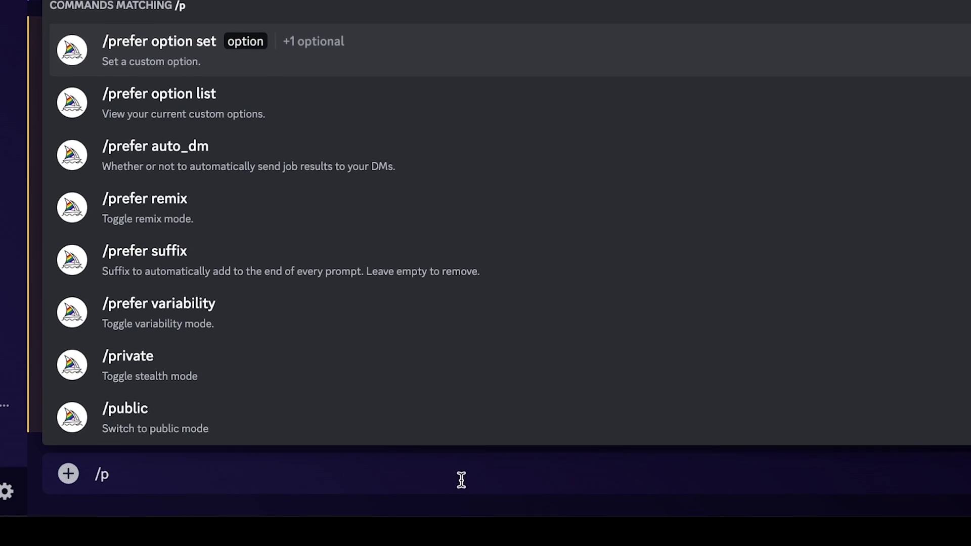
left_click(174, 81)
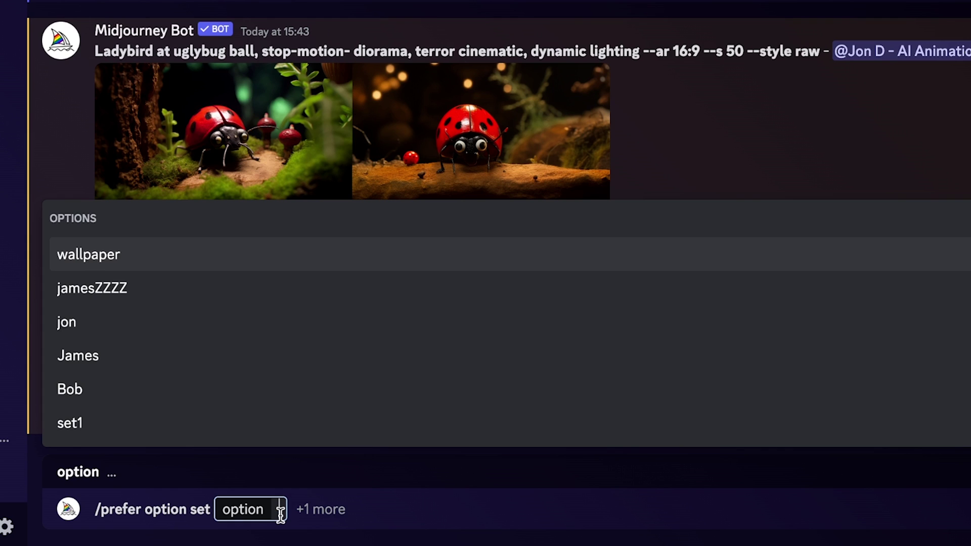
type("set2")
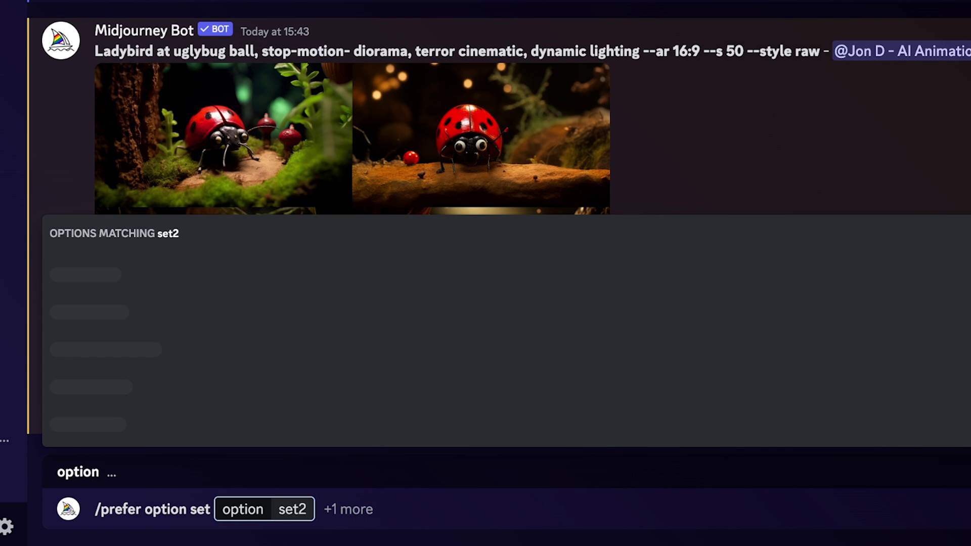
left_click(355, 510)
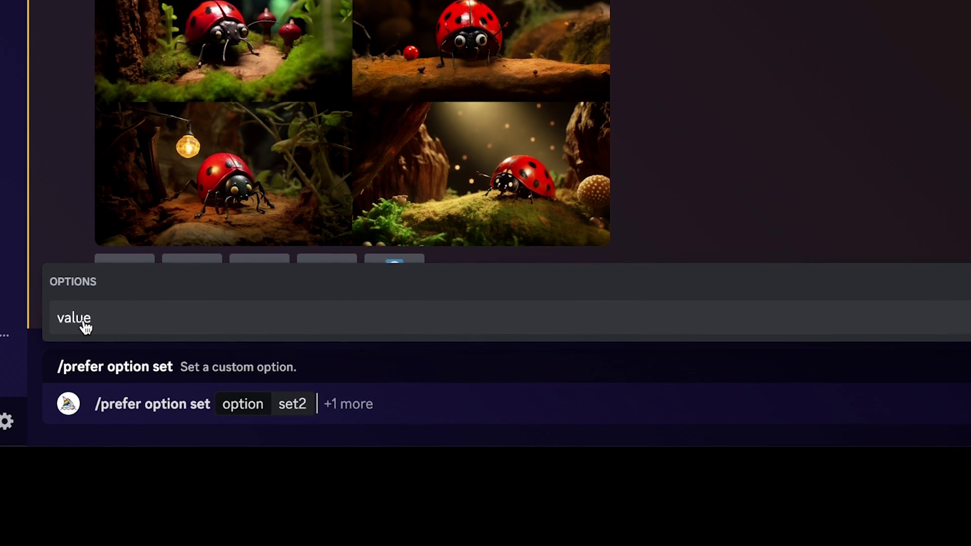
left_click(75, 381)
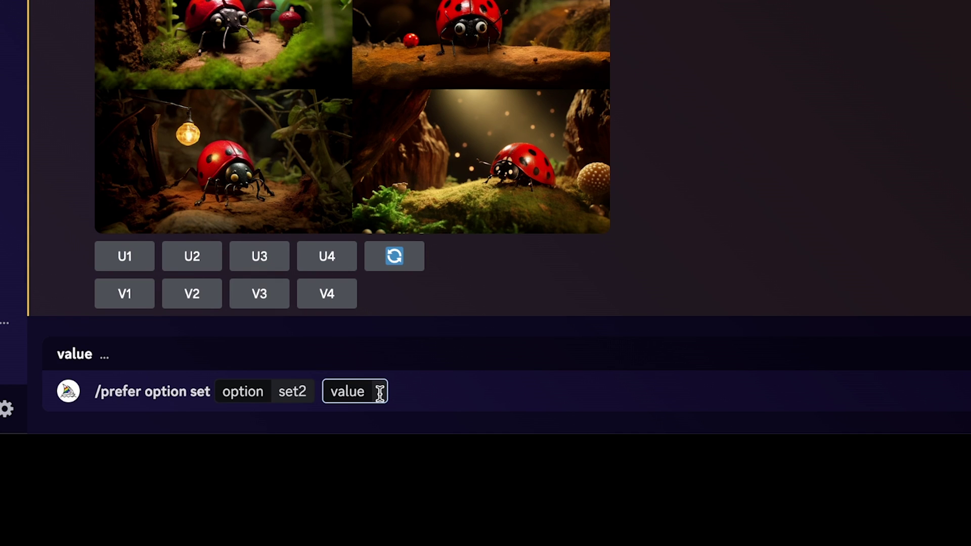
type("cinematic, ")
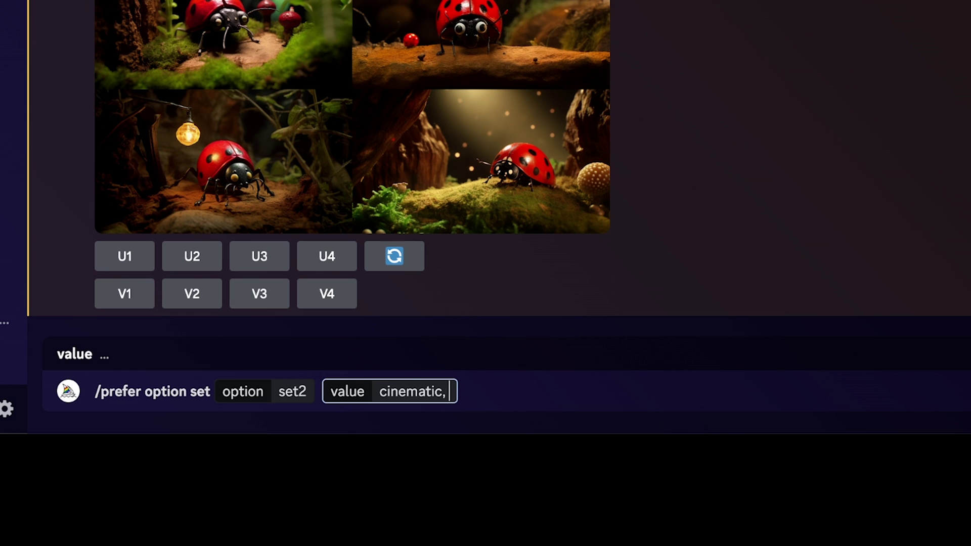
type("dynamic lig")
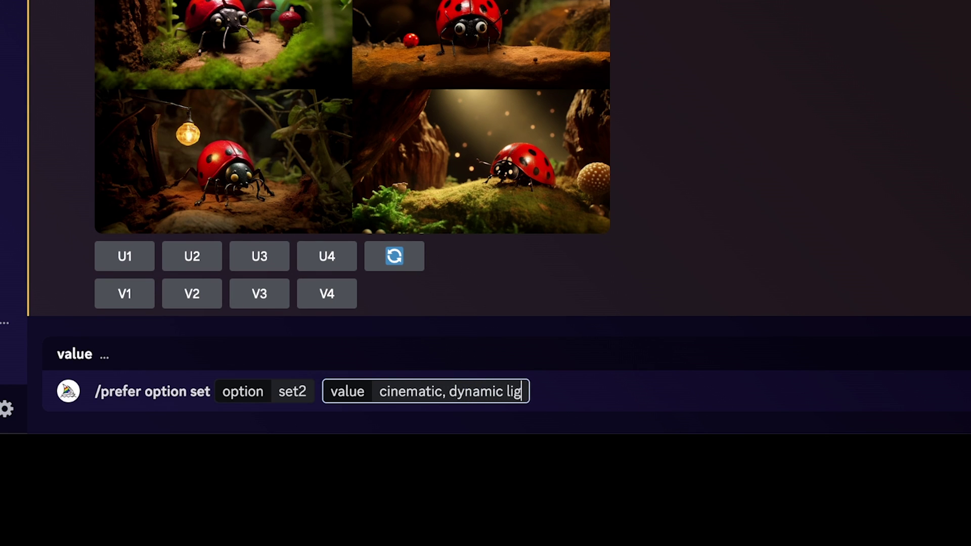
type("hting, bok")
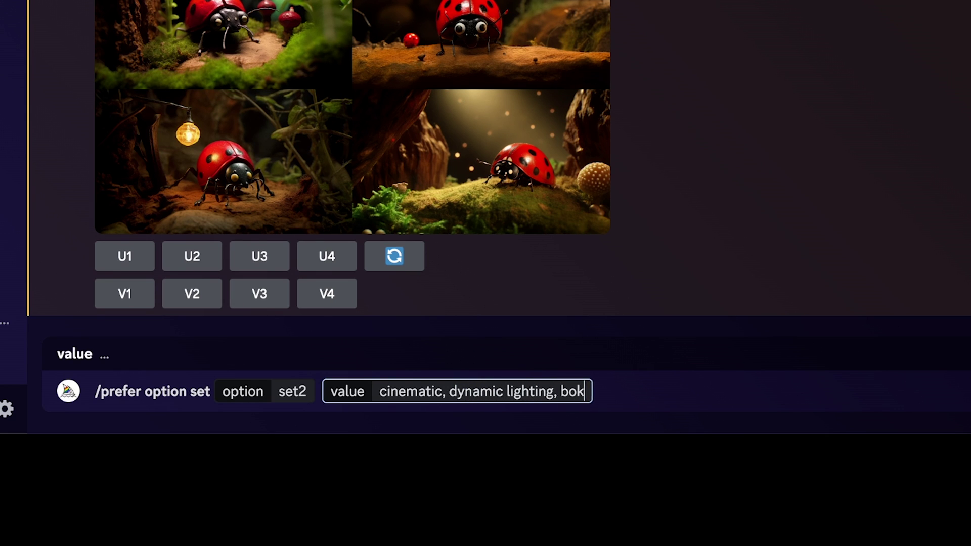
type("eh --ar")
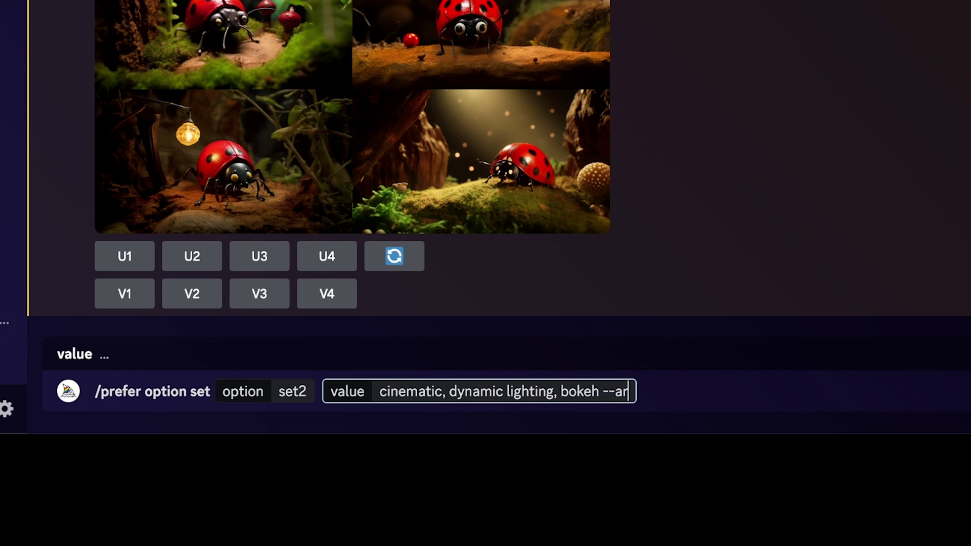
type(" 16:9")
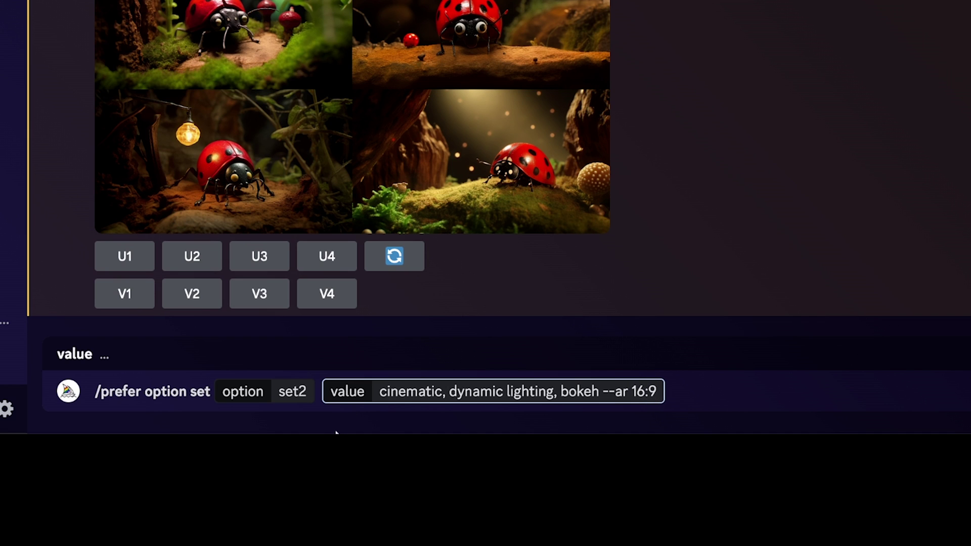
key("Return")
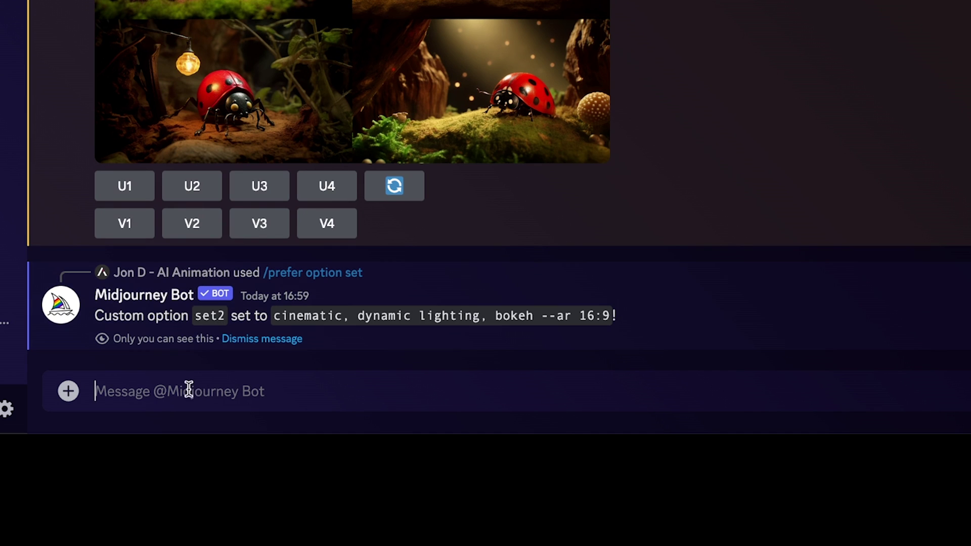
Step: Imagine 'man escaping from alcatraz --set2' and highlight the expanded set2 style text
type("/")
left_click(194, 32)
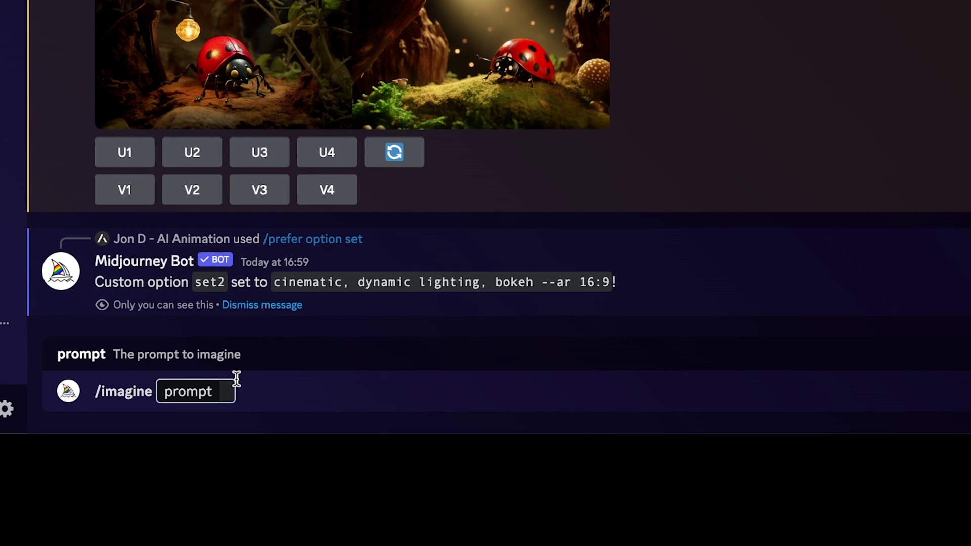
type("man escaping from alcatraz --")
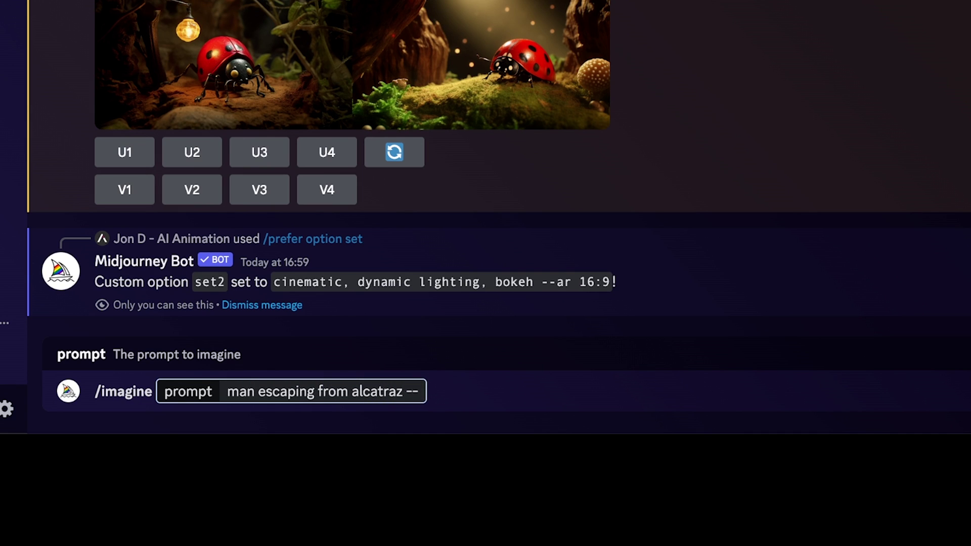
type("set2")
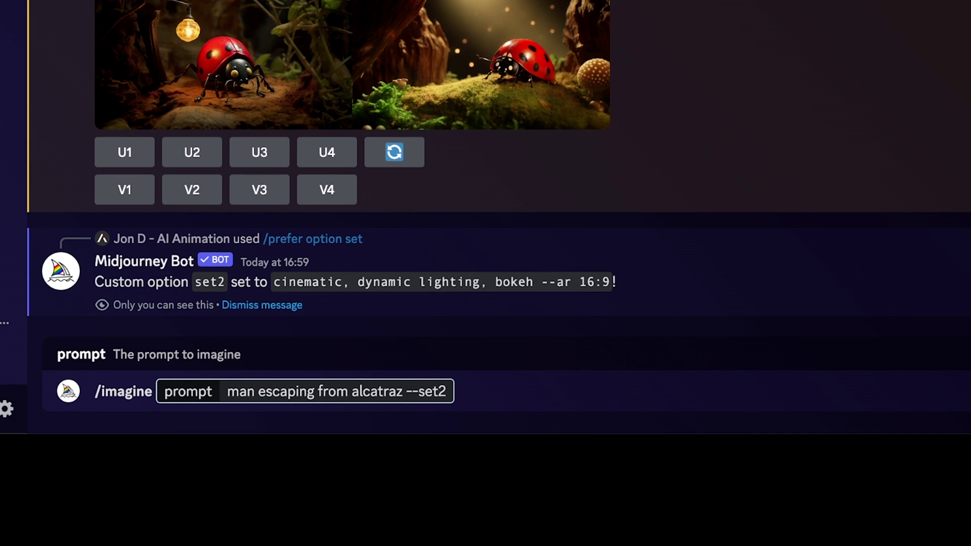
key("Return")
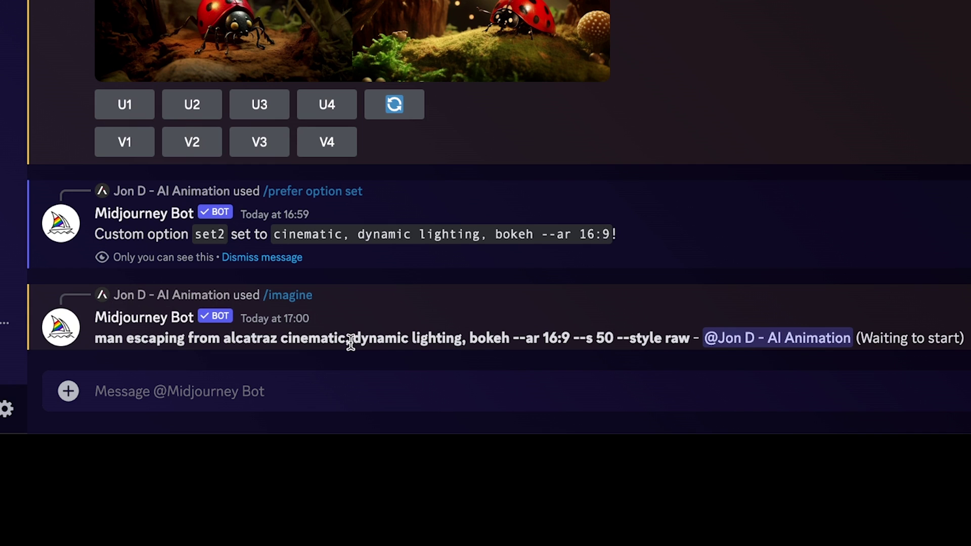
left_click_drag(279, 339, 572, 338)
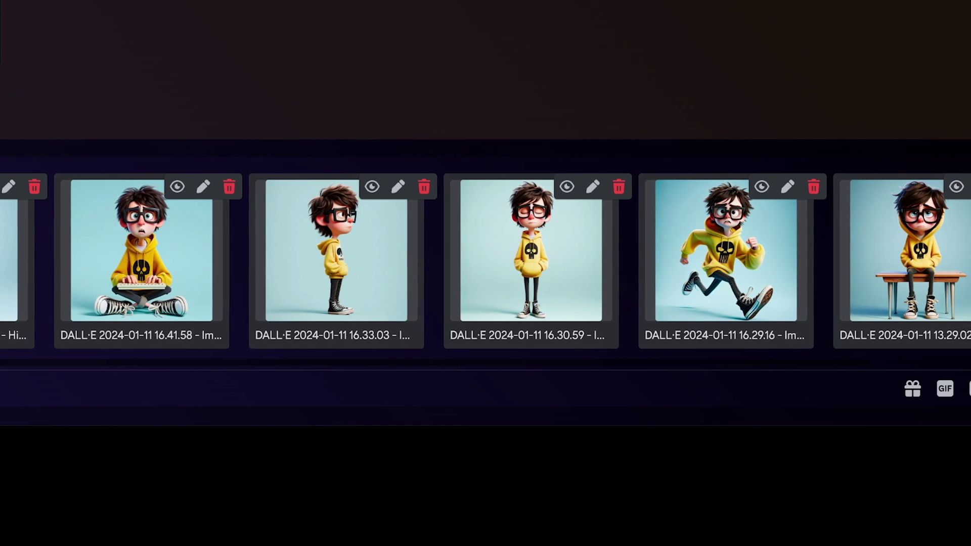
Step: Send the Bob character images, then upload and post skull1.jpg
key("Return")
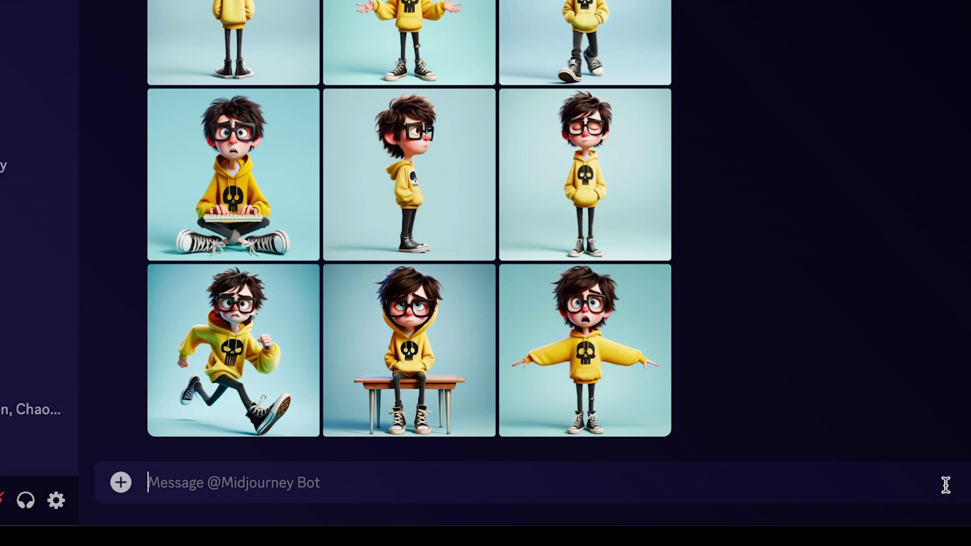
left_click(121, 483)
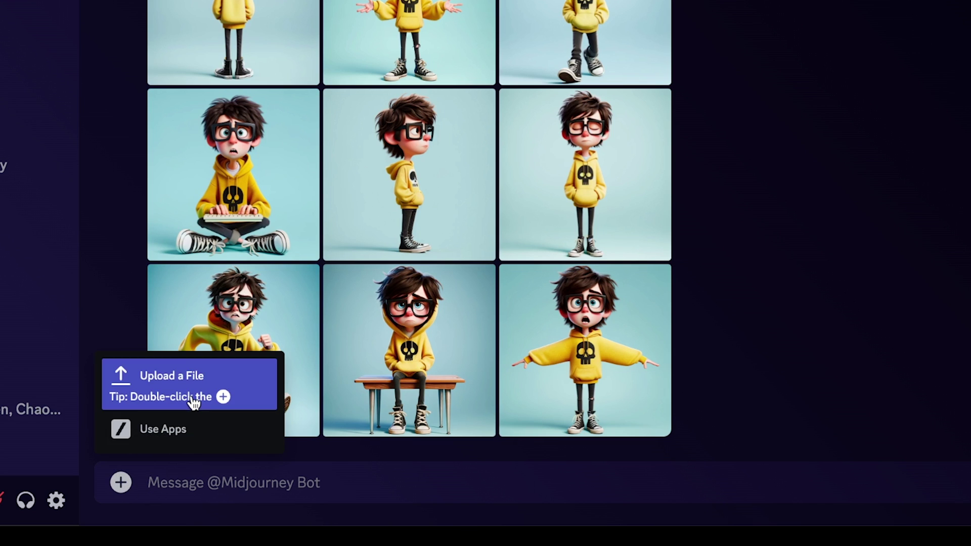
left_click(172, 378)
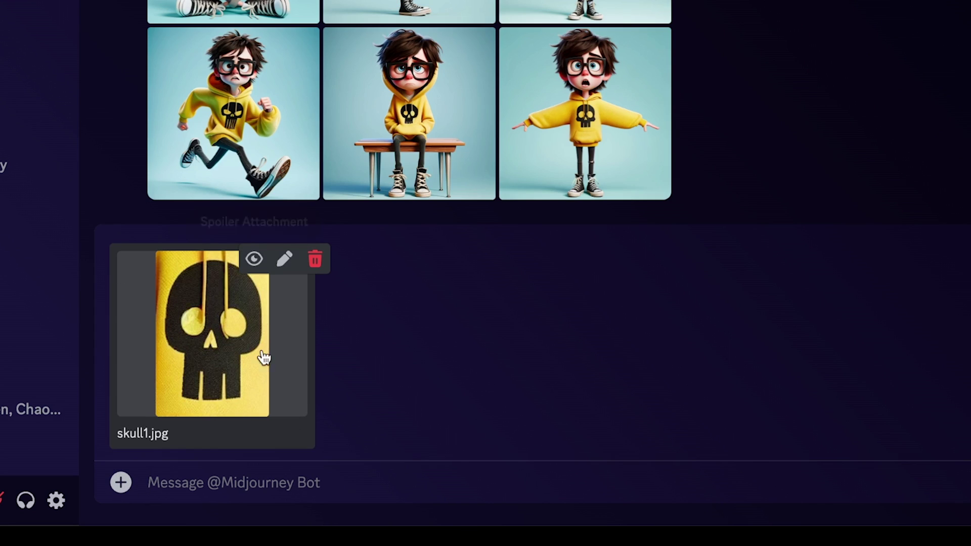
key("Return")
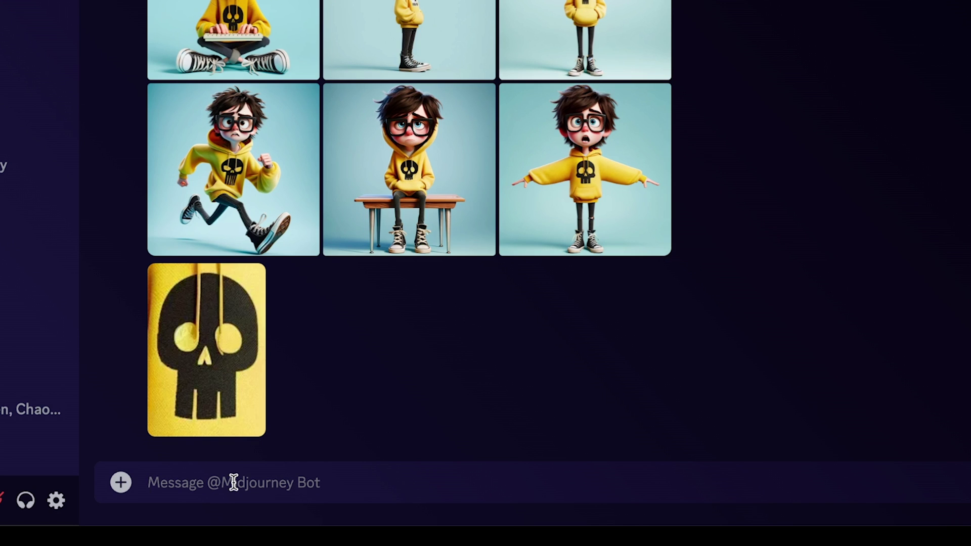
Step: Start a /prefer option set command named Bob2 with a value field
type("/p")
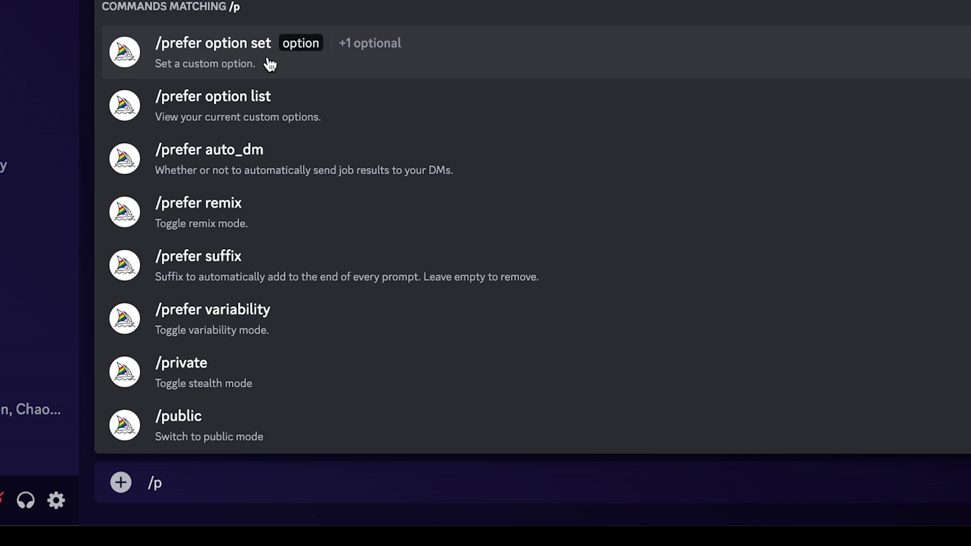
left_click(268, 61)
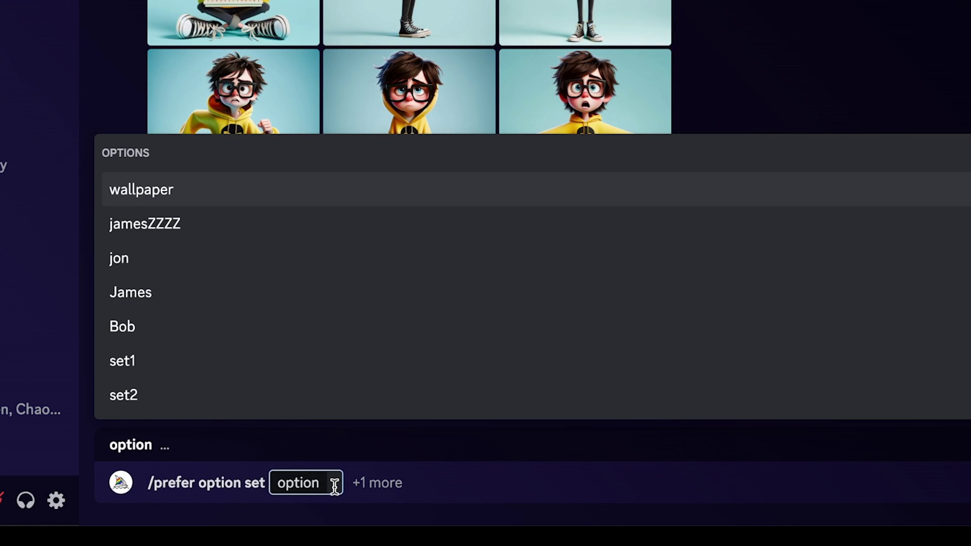
type("Bob2")
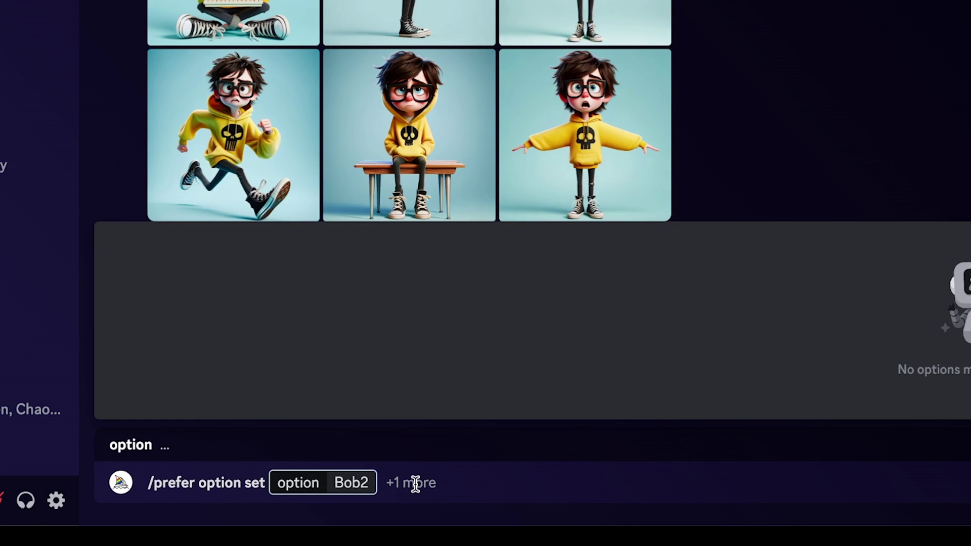
left_click(415, 484)
left_click(156, 401)
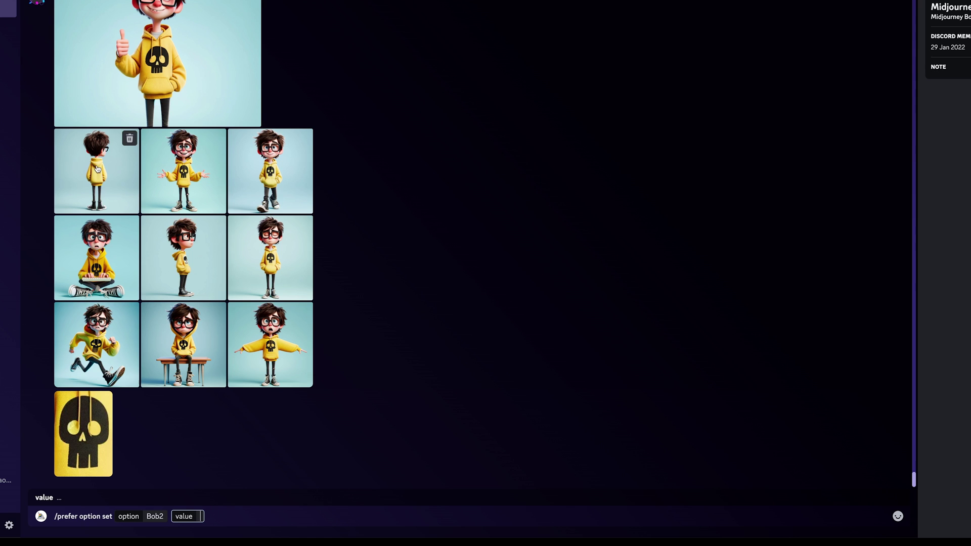
Step: Fill Bob2's value with the Bob image links and '3D male Pixar character' description, then save
key("ctrl+v")
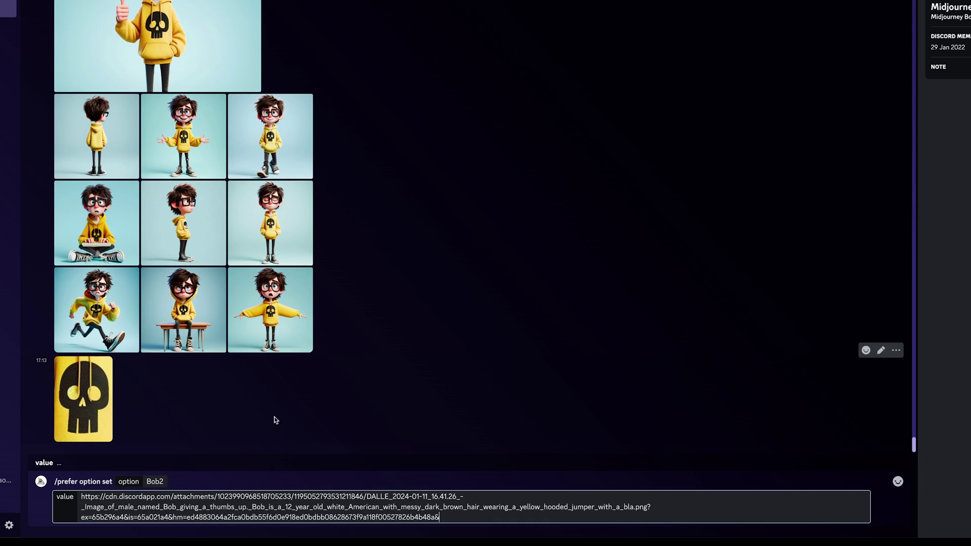
left_click_drag(103, 147, 452, 521)
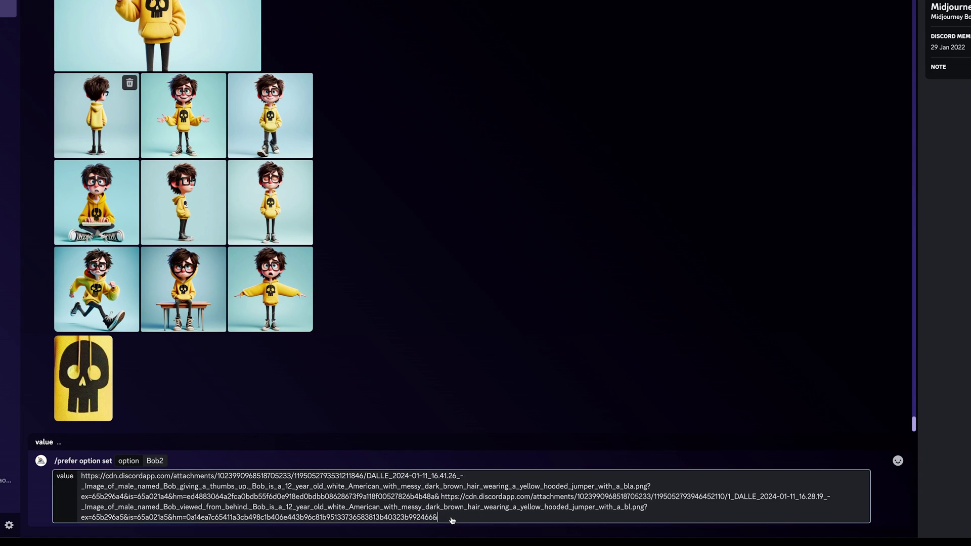
left_click_drag(177, 128, 465, 519)
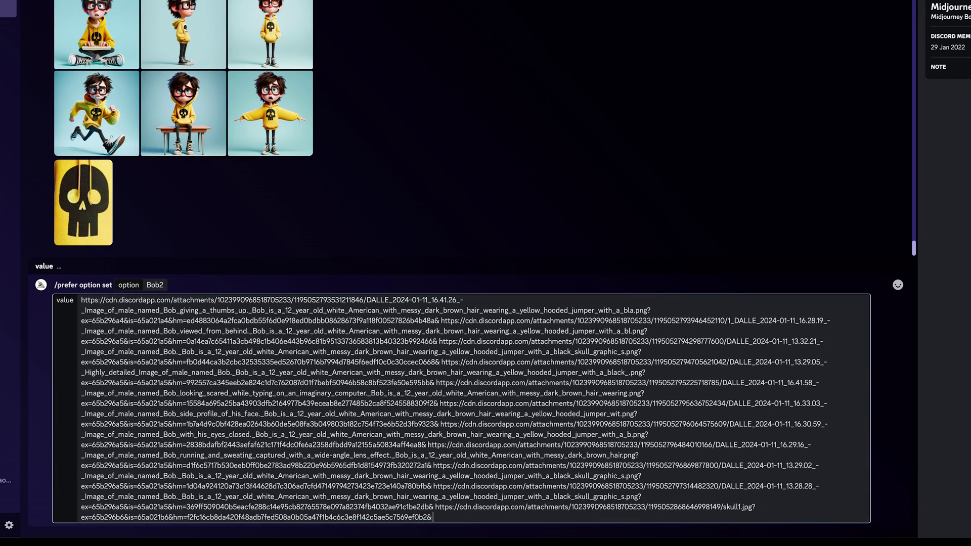
type("3D male Pixar character, dark brown messy hair, blue eyes, oversized black framed glasses, yellow hooded jumper with black cartoon skull graphic, black skinny jeans, black oversized converse trainers.")
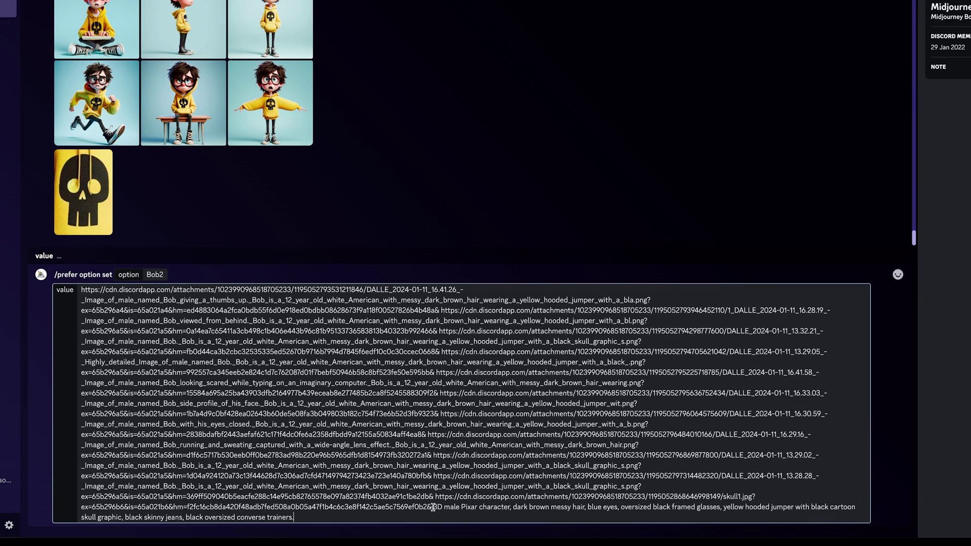
left_click_drag(433, 507, 437, 516)
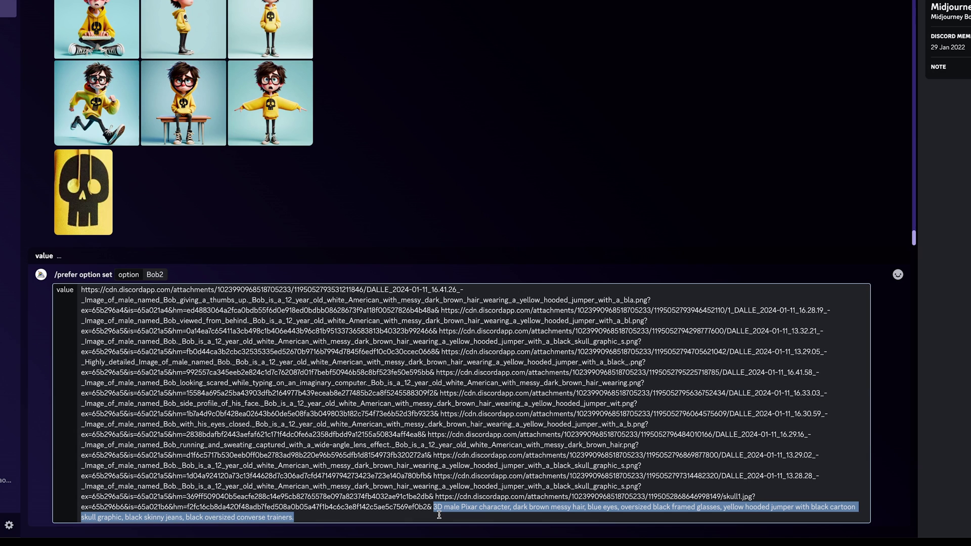
key("Left")
type(".")
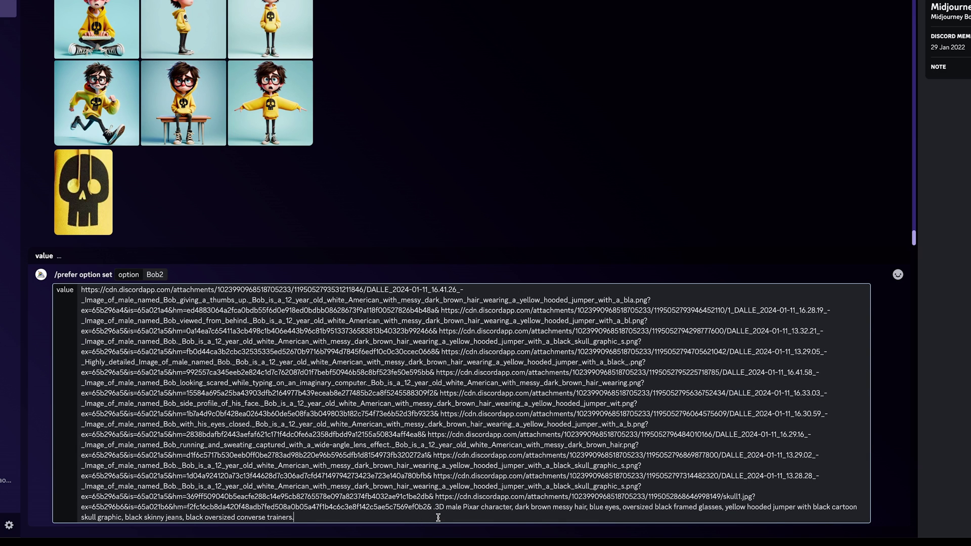
key("Return")
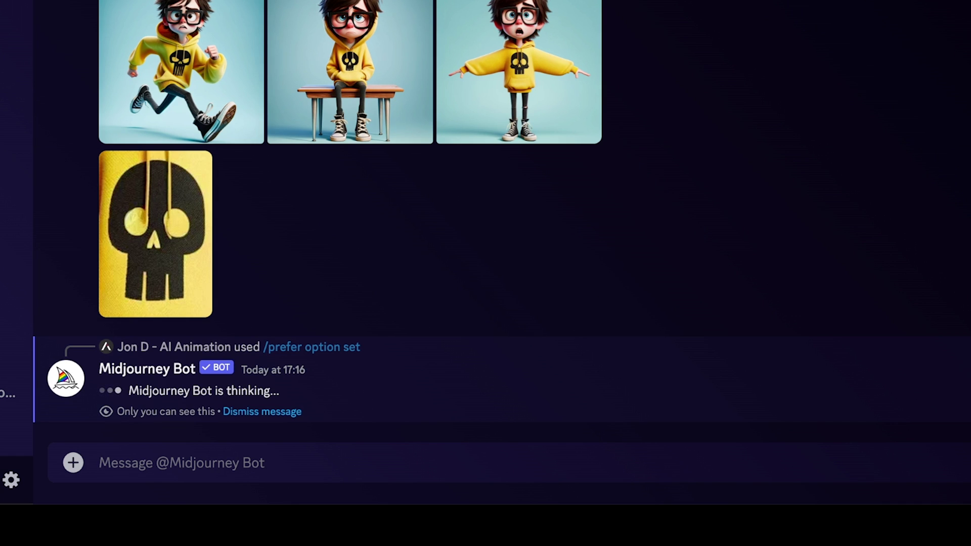
Step: Imagine '--Bob2 dancing with hand in the air --set2'
left_click(297, 414)
type("/")
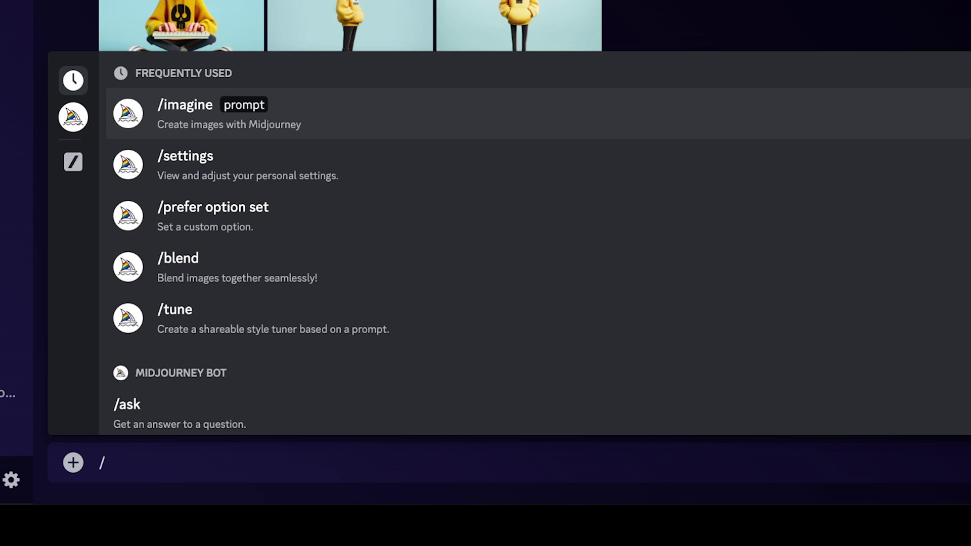
key("Return")
type("--B")
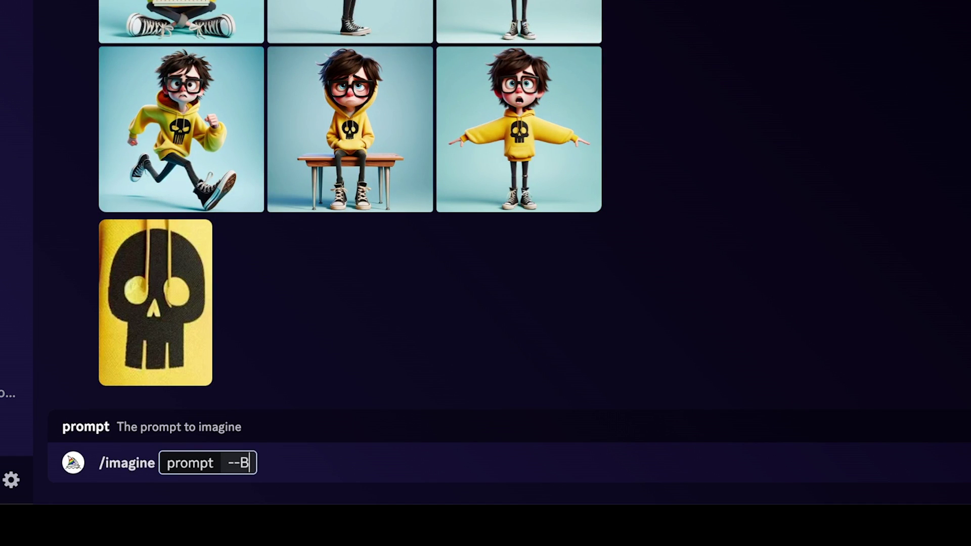
type("ob2")
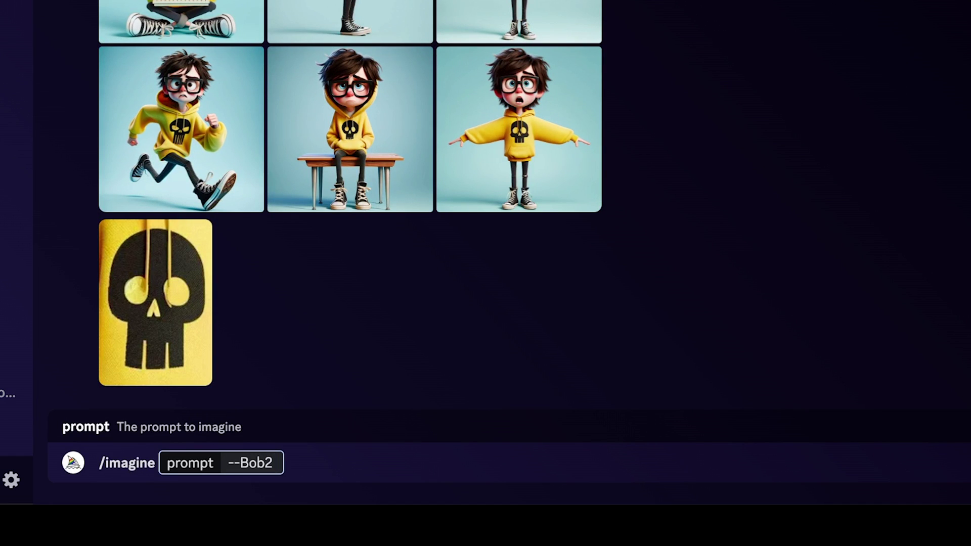
type("dancing with hand in the air")
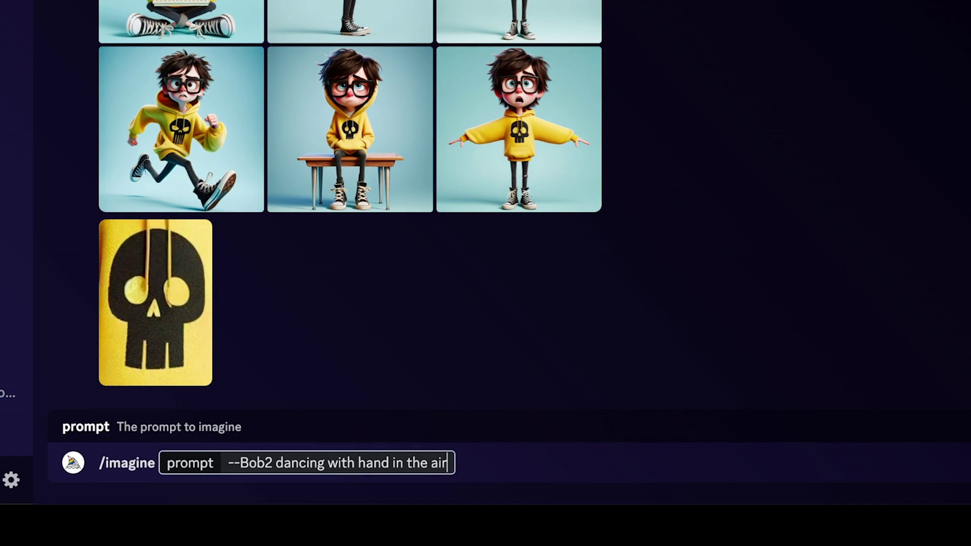
type("--set")
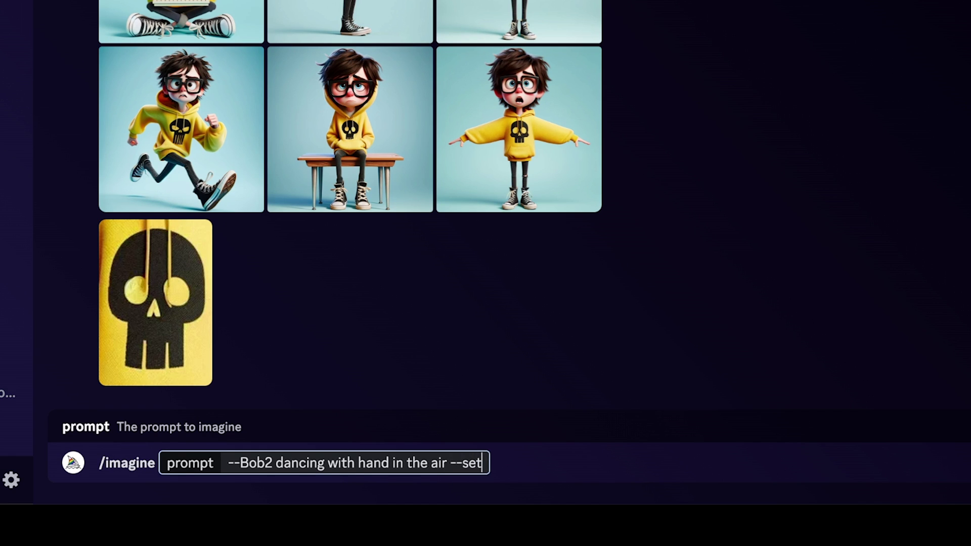
type("2")
key("Return")
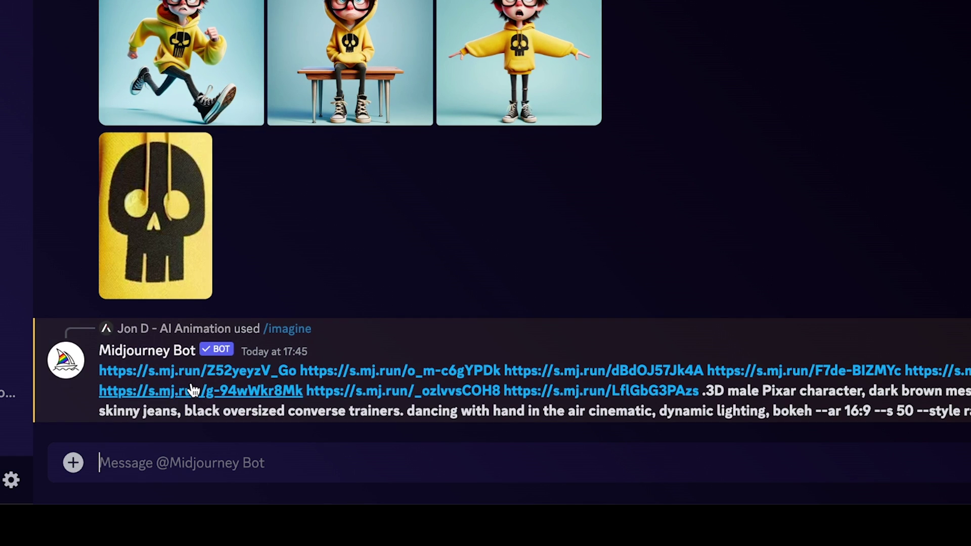
Step: Select the Pixar character description in the bot's expanded Bob2 prompt
left_click_drag(705, 390, 969, 391)
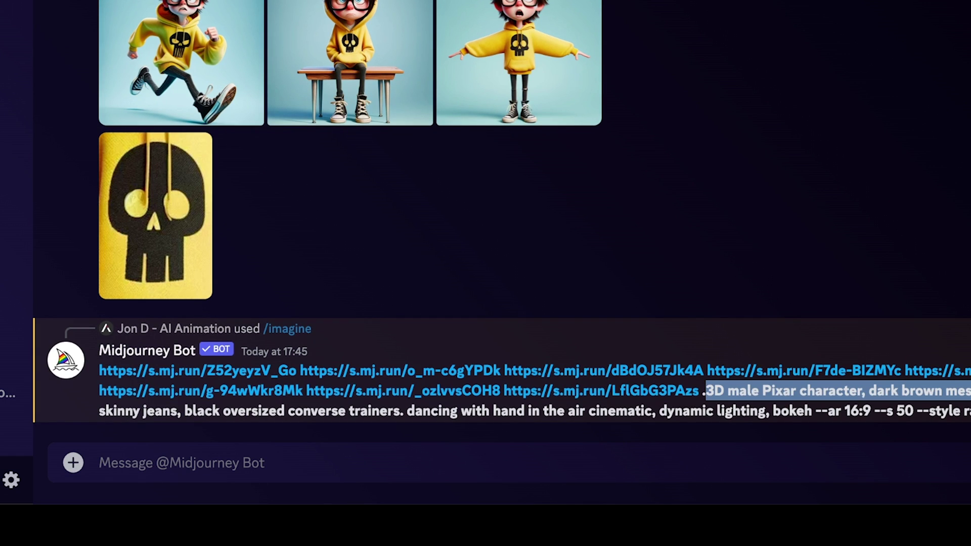